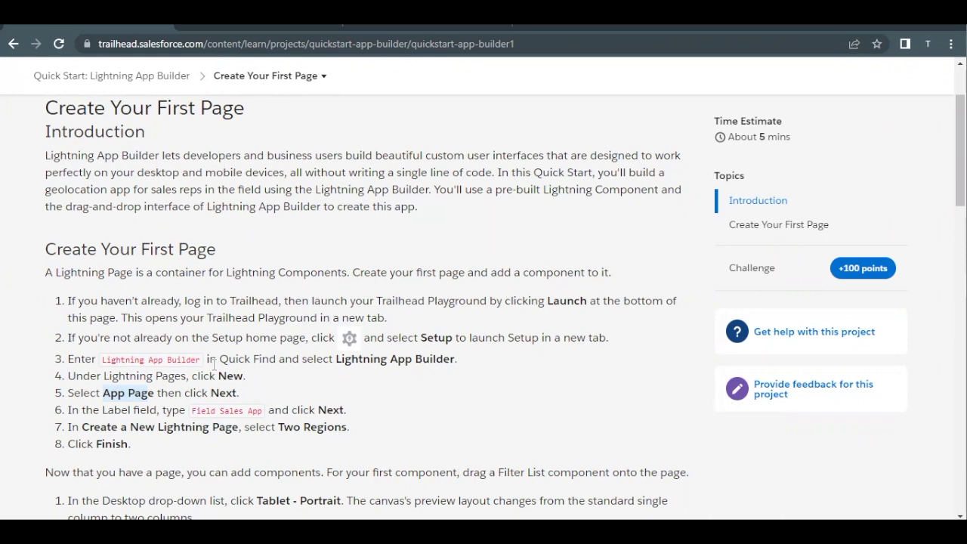
# Step: Switch to Salesforce Setup, search the setup pages for "buil" and open Lightning App Builder
pyautogui.click(373, 29)
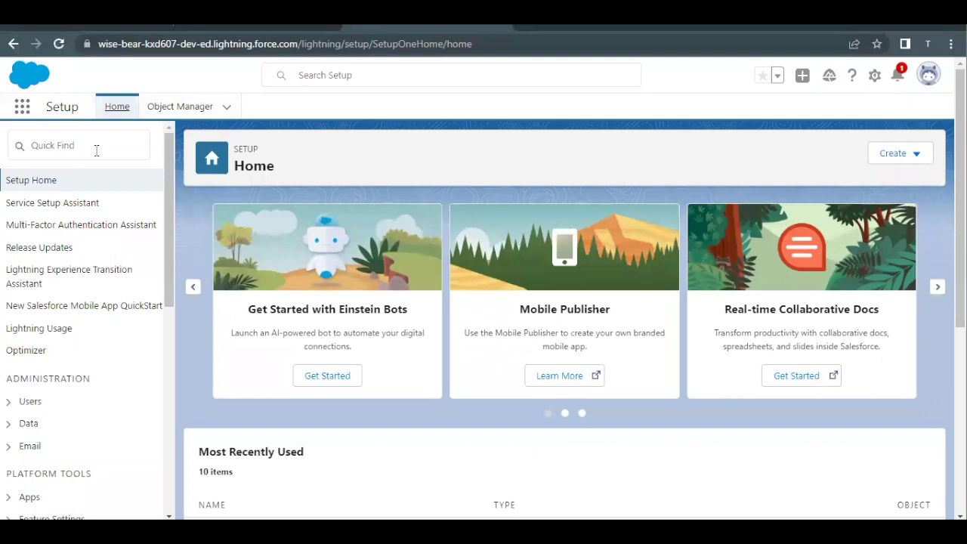
pyautogui.click(97, 148)
pyautogui.write('b')
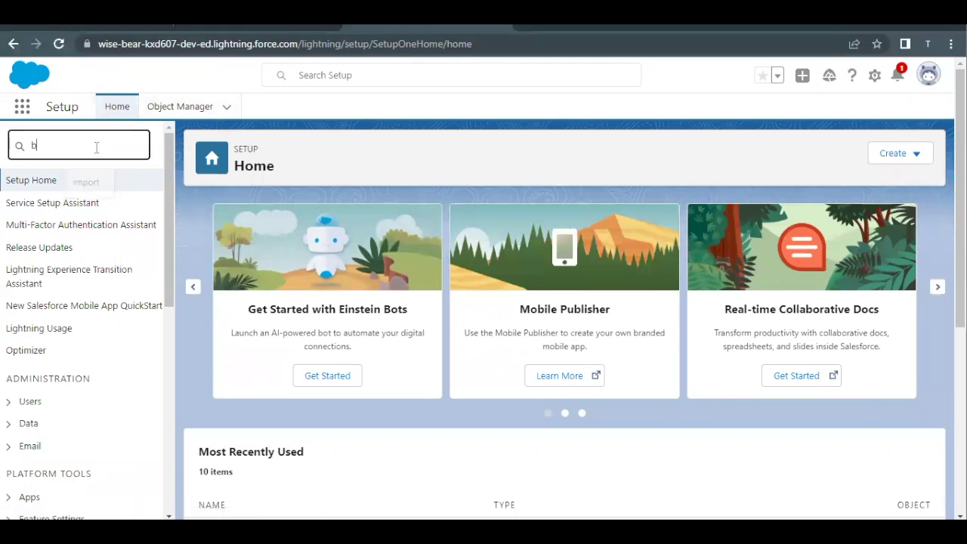
pyautogui.write('uil')
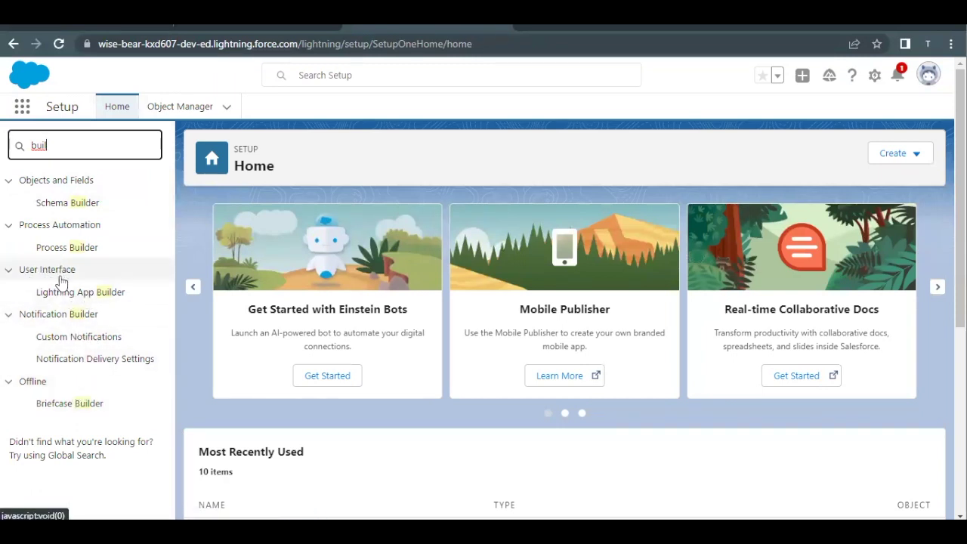
pyautogui.click(73, 298)
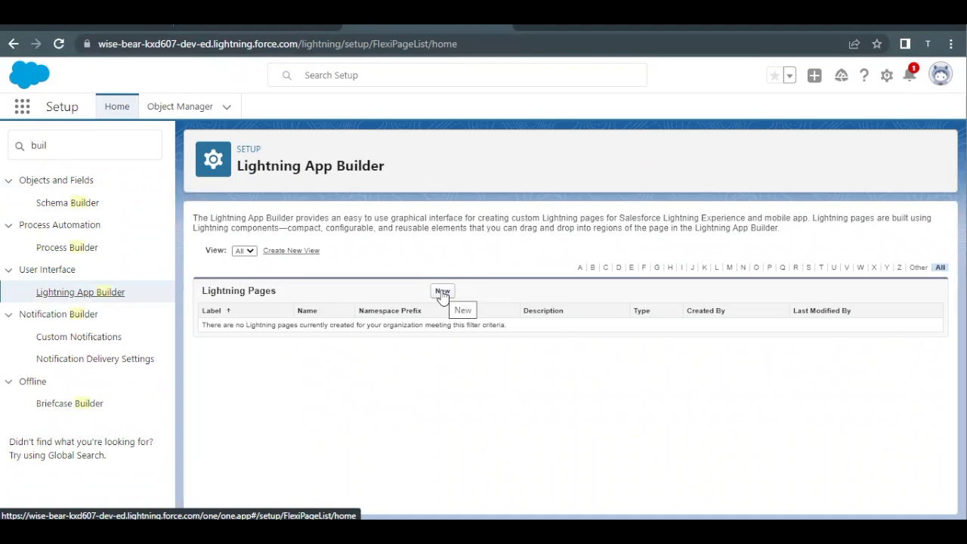
# Step: Create a new Lightning page of type App Page and label it Field Sales App, copying the label from the Trailhead instructions
pyautogui.click(443, 293)
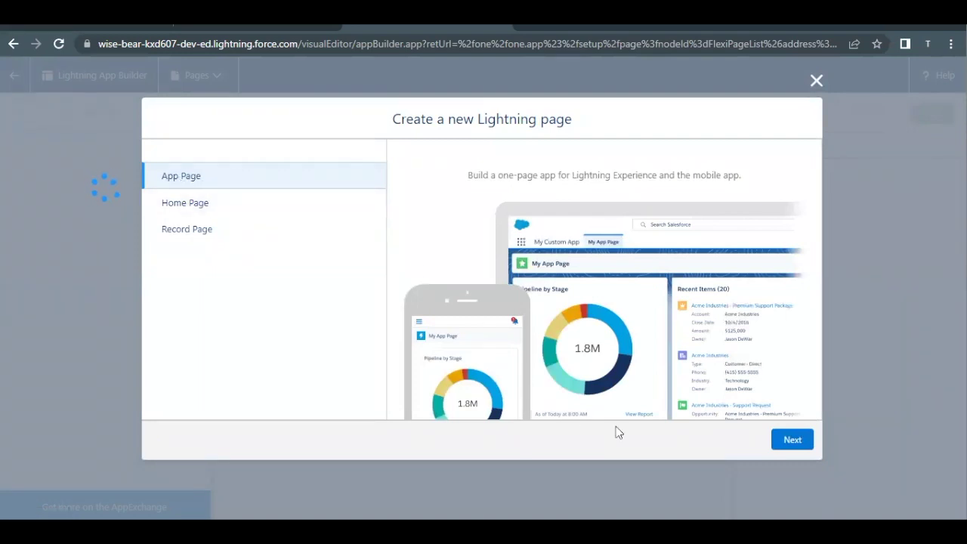
pyautogui.click(787, 445)
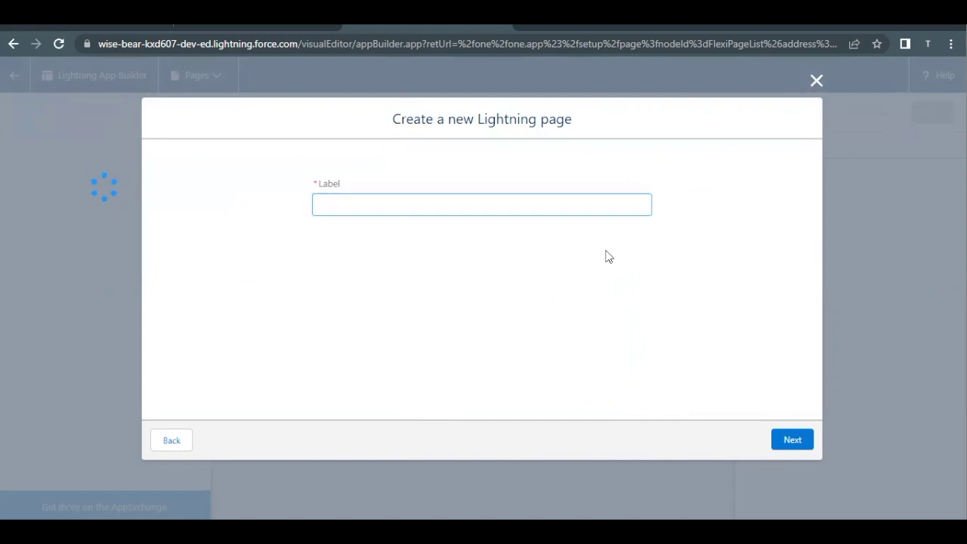
pyautogui.click(97, 30)
pyautogui.scroll(-1, 261, 276)
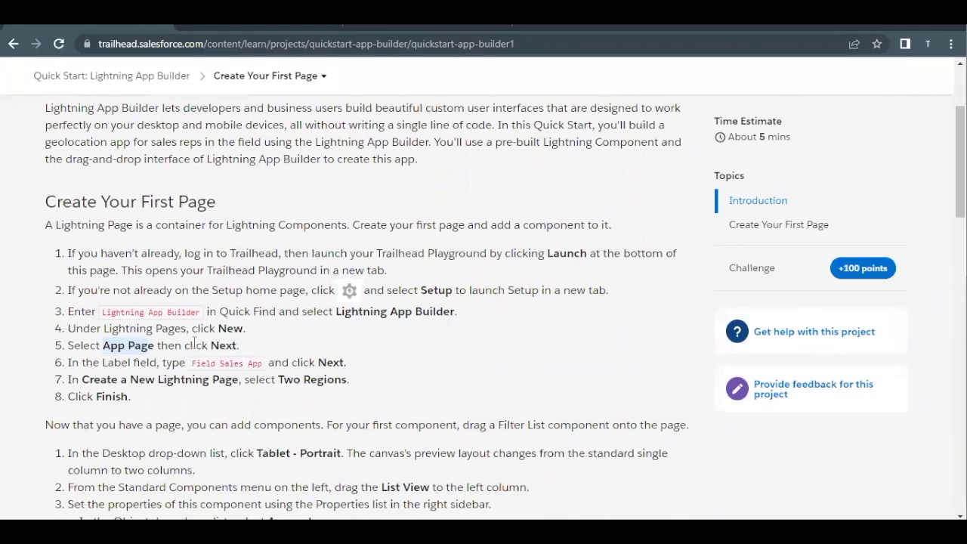
pyautogui.moveTo(192, 364); pyautogui.dragTo(263, 370)
pyautogui.hotkey('ctrl', 'c')
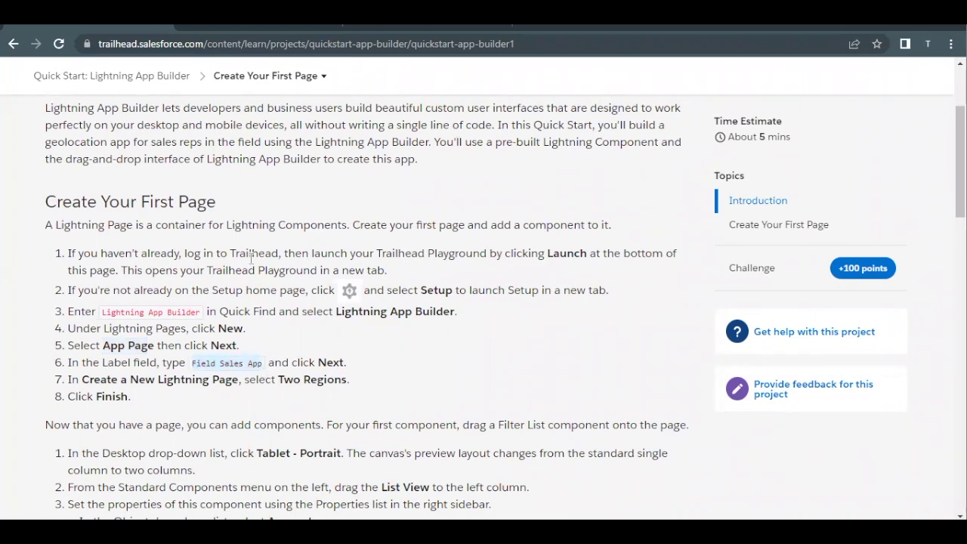
pyautogui.click(393, 28)
pyautogui.hotkey('ctrl', 'v')
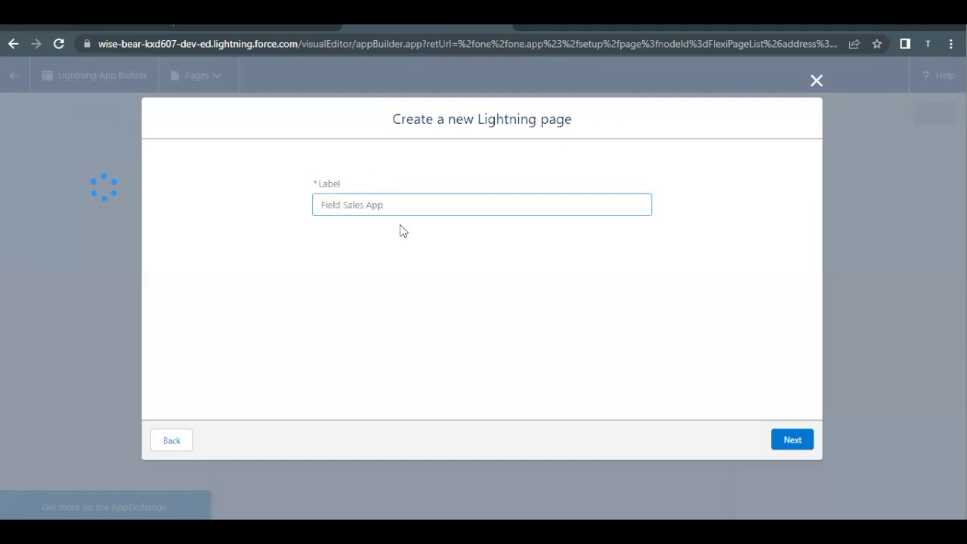
pyautogui.click(497, 405)
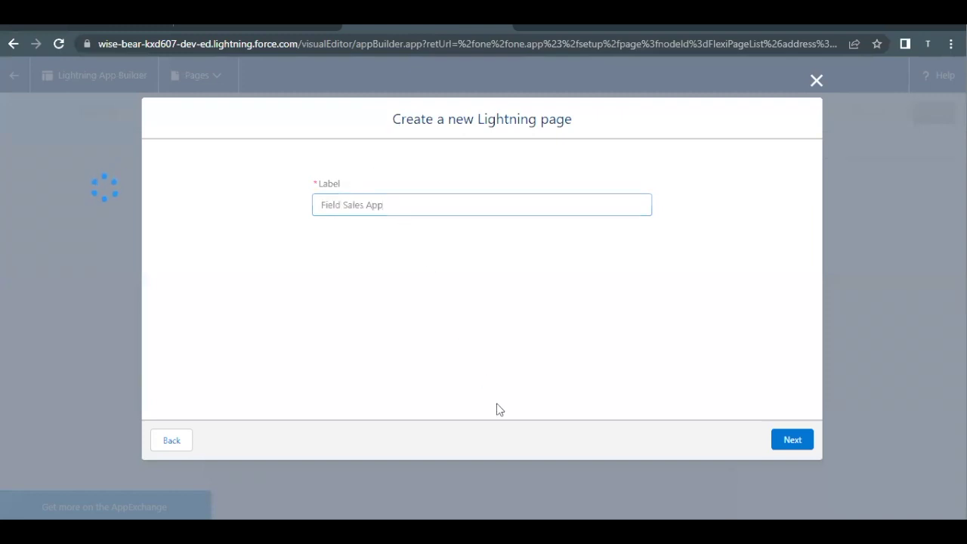
pyautogui.click(782, 440)
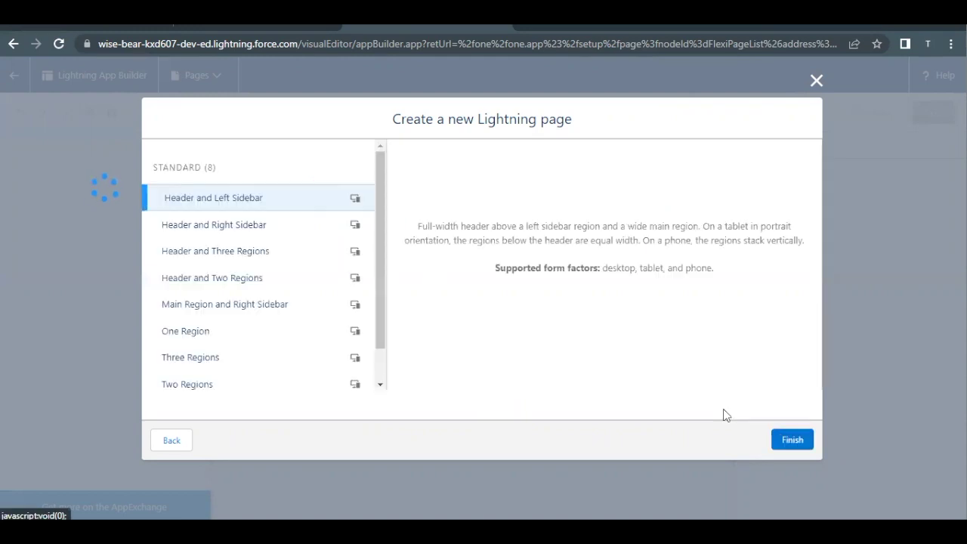
# Step: Check the template named in the Trailhead instructions, choose Two Regions for the new page and finish creating it
pyautogui.click(102, 26)
pyautogui.scroll(-1, 250, 344)
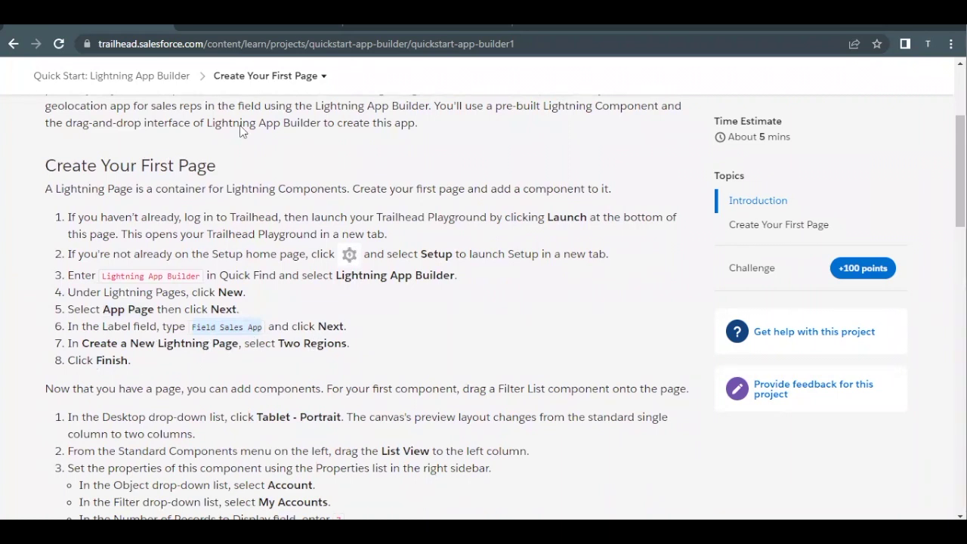
pyautogui.click(427, 24)
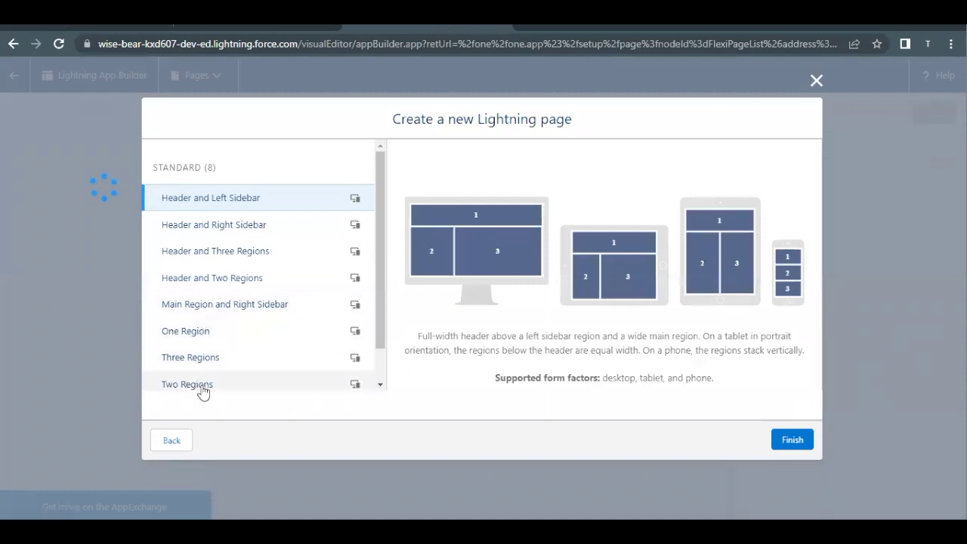
pyautogui.click(204, 388)
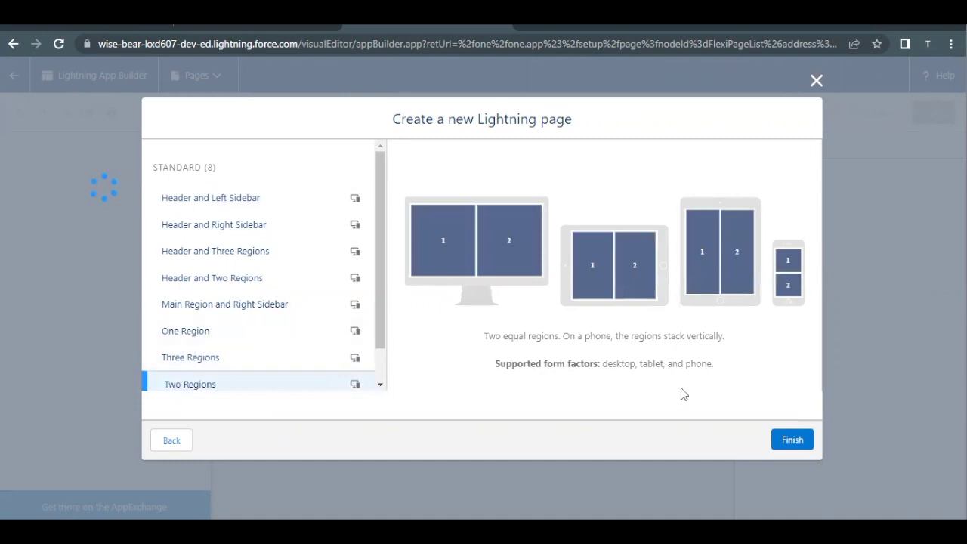
pyautogui.click(789, 443)
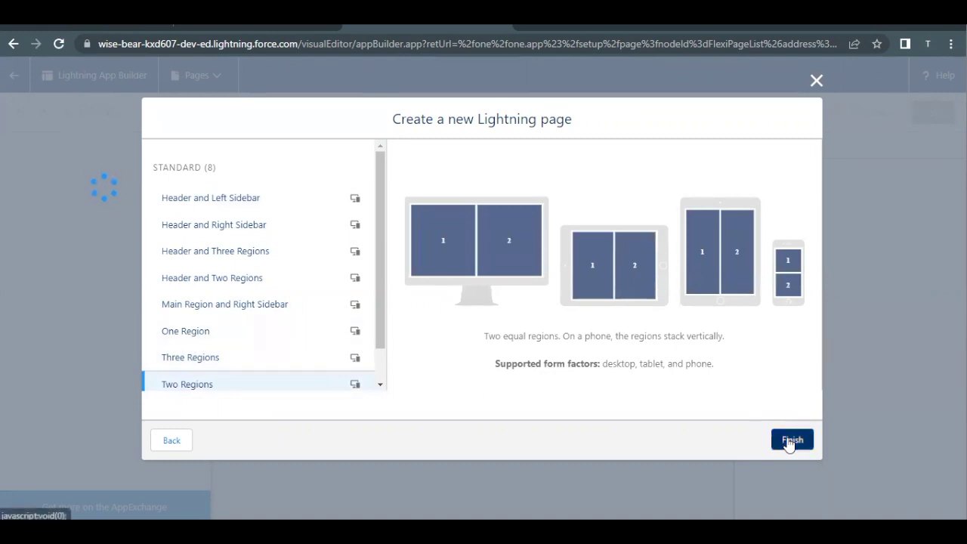
# Step: Read the Trailhead instructions on the canvas preview format and the first component for the Field Sales App page
pyautogui.click(50, 29)
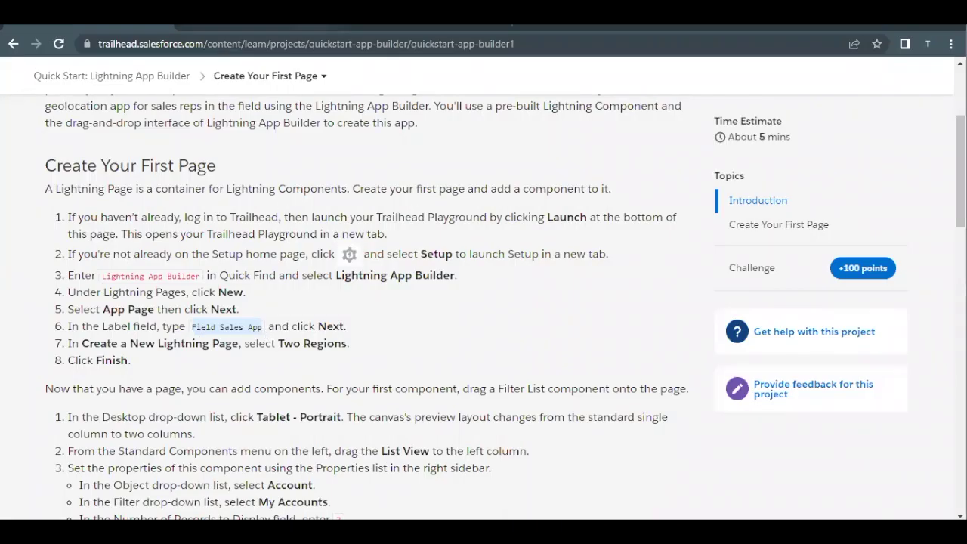
pyautogui.click(398, 32)
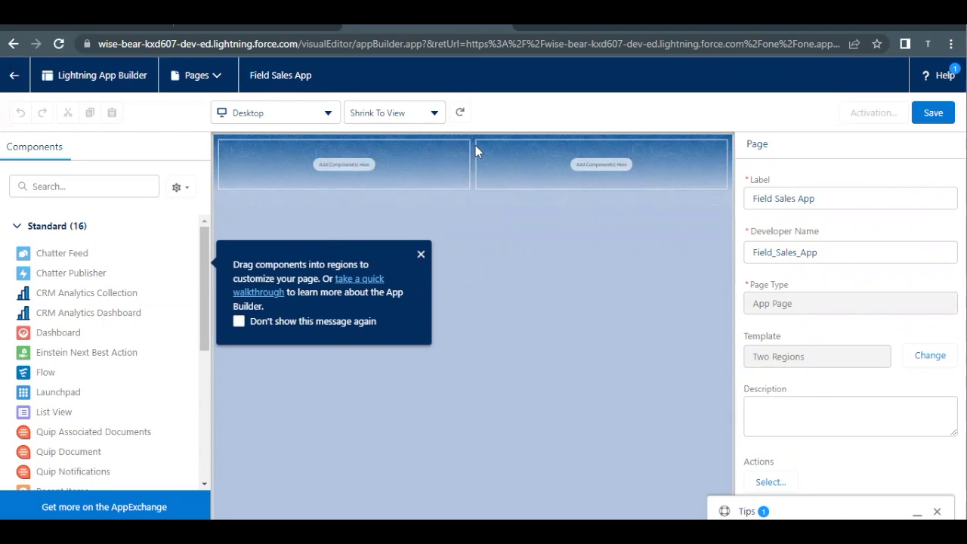
pyautogui.click(145, 32)
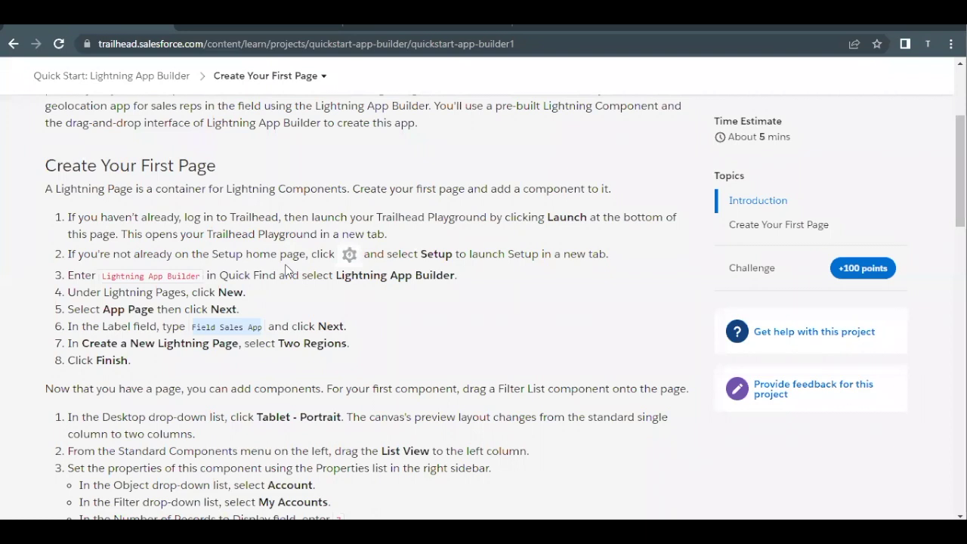
pyautogui.scroll(-1, 285, 270)
pyautogui.scroll(-1, 286, 270)
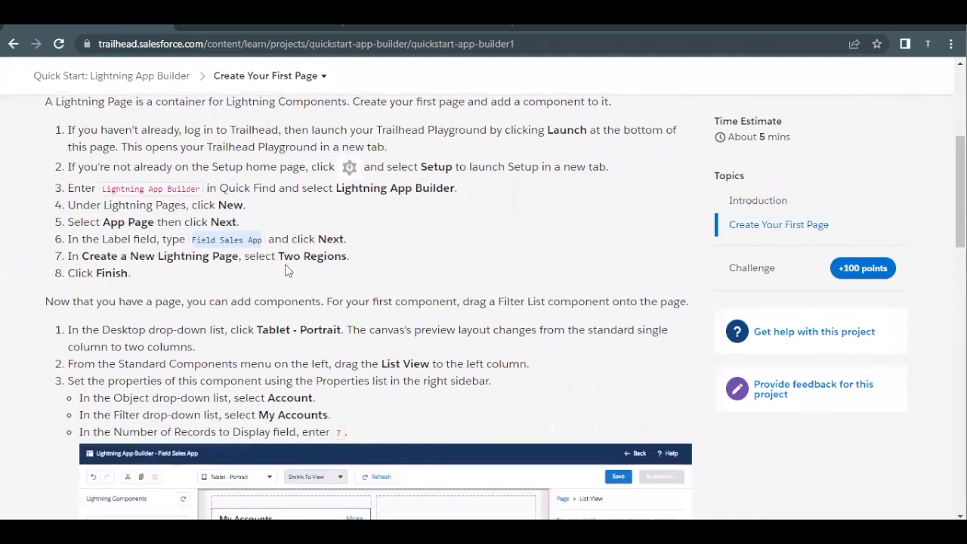
pyautogui.scroll(-1, 285, 269)
pyautogui.scroll(1, 286, 270)
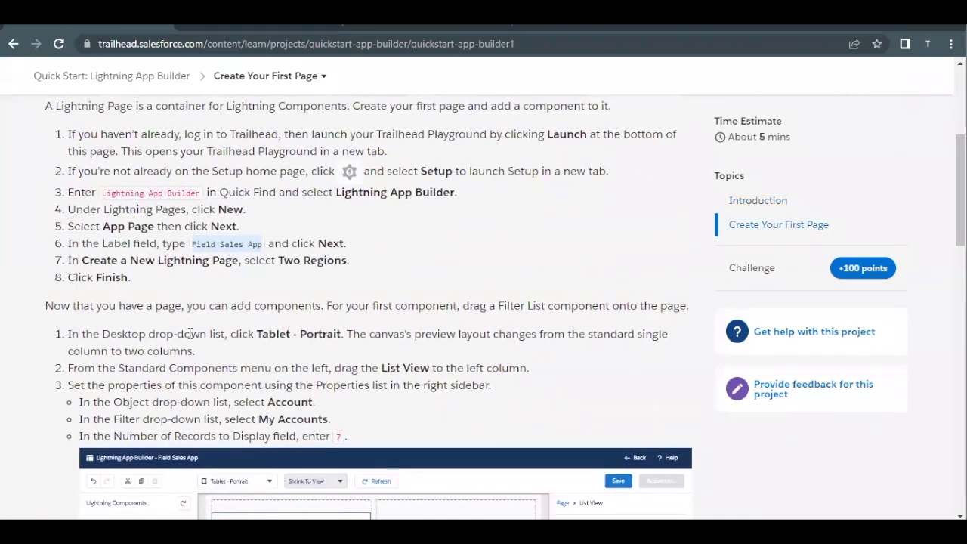
pyautogui.moveTo(253, 338); pyautogui.dragTo(355, 340)
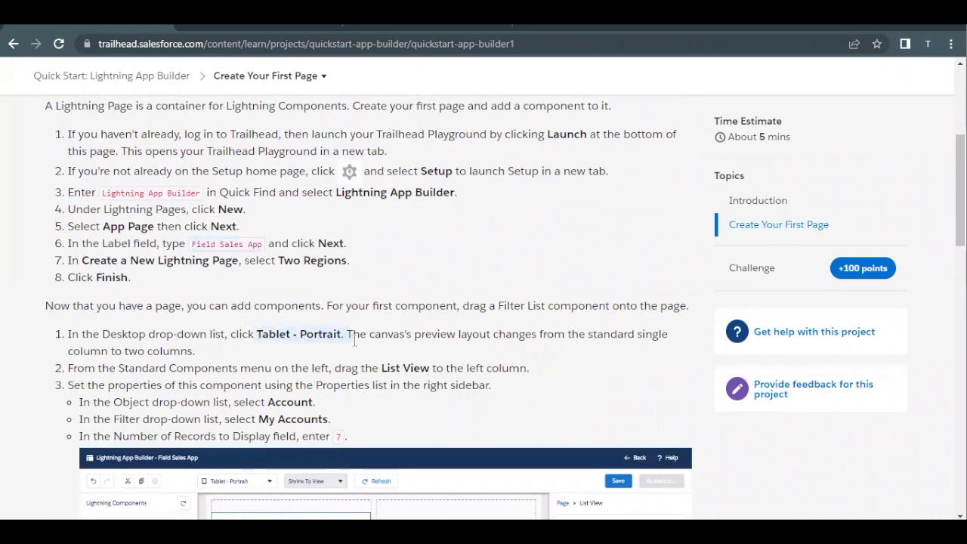
pyautogui.scroll(-1, 354, 340)
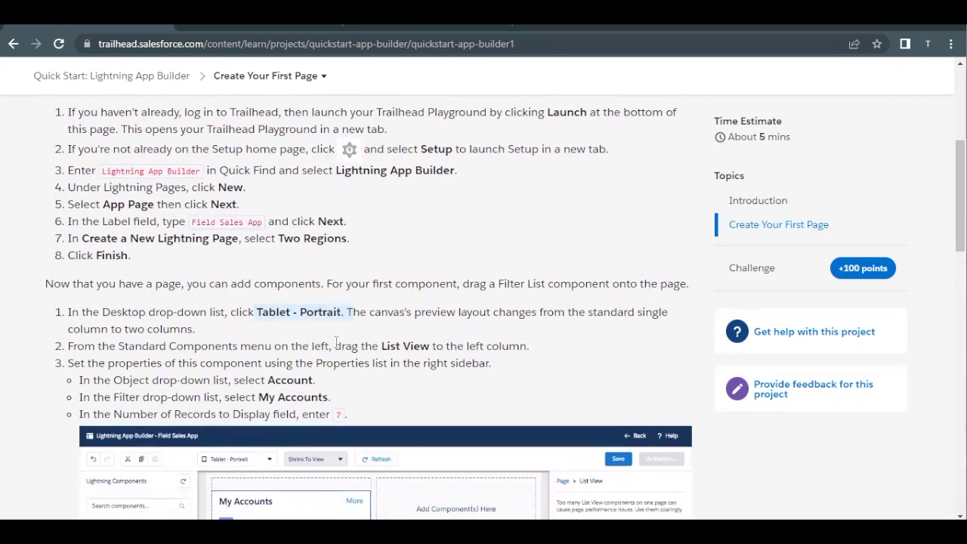
pyautogui.moveTo(383, 346); pyautogui.dragTo(429, 346)
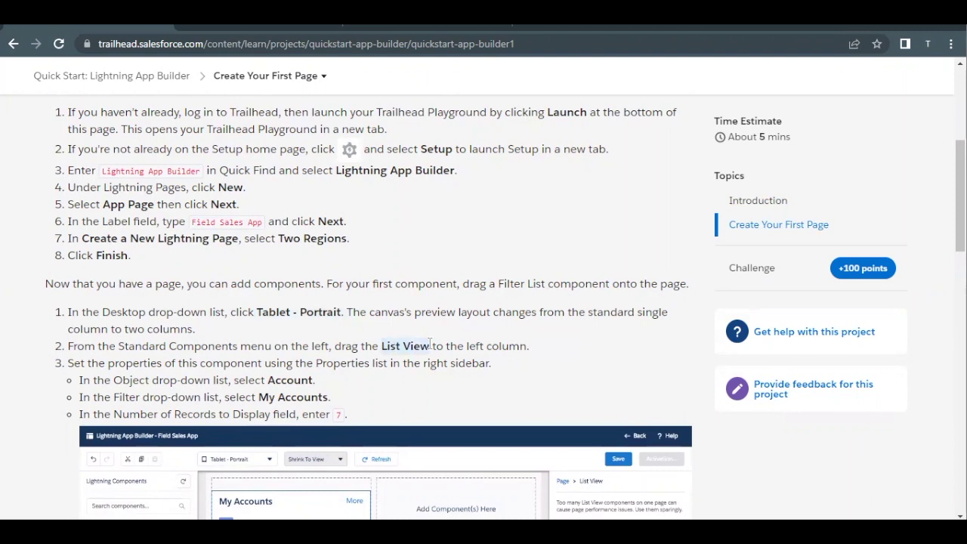
pyautogui.click(405, 34)
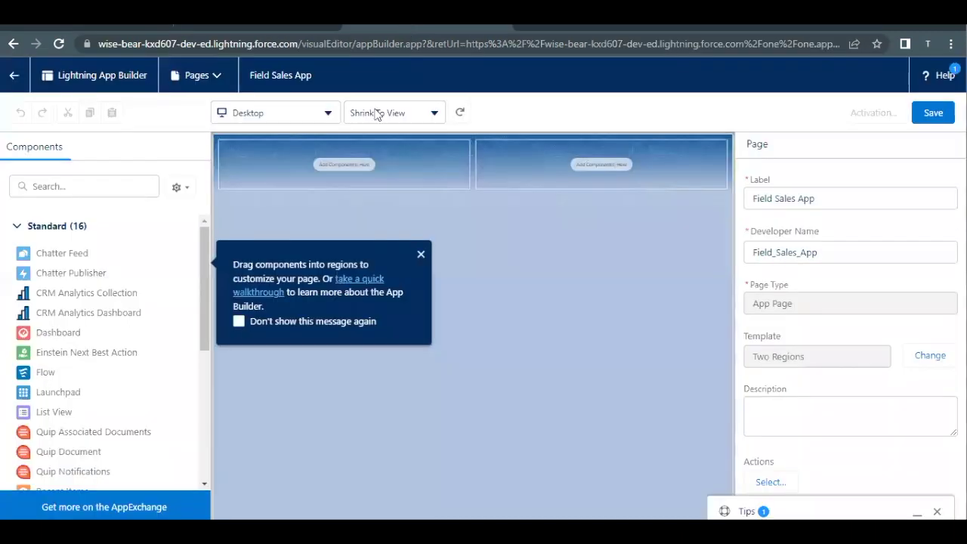
# Step: Set the canvas preview to Tablet - Portrait and dismiss the walkthrough message over the canvas
pyautogui.click(292, 115)
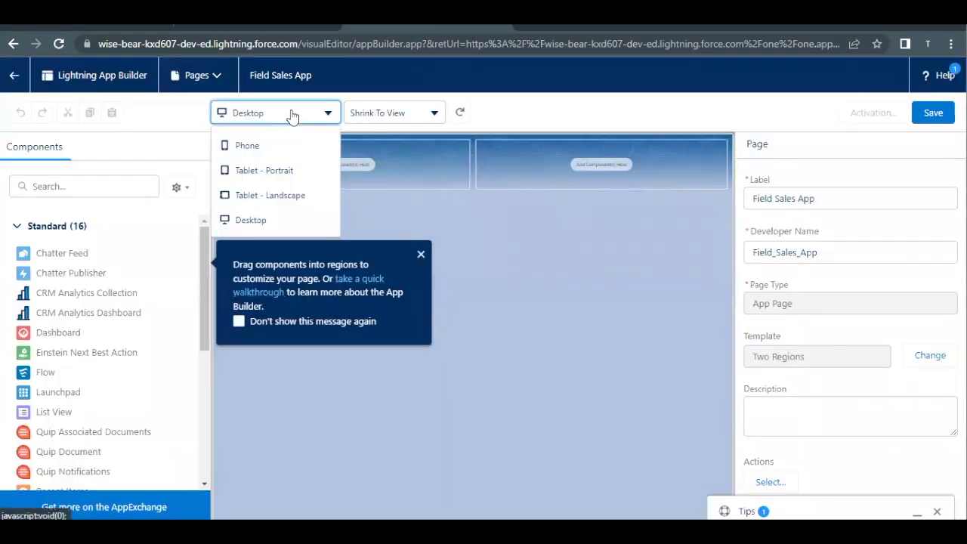
pyautogui.click(295, 172)
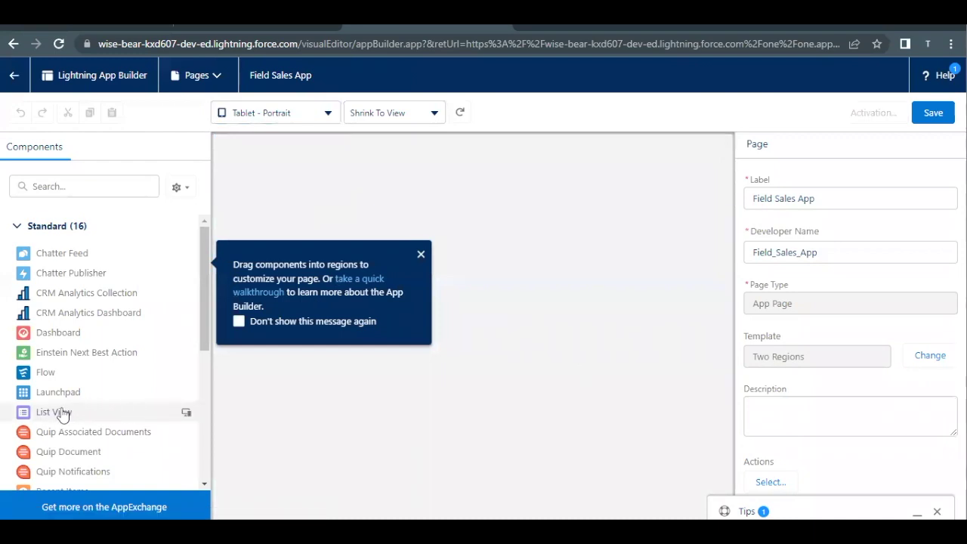
pyautogui.click(420, 256)
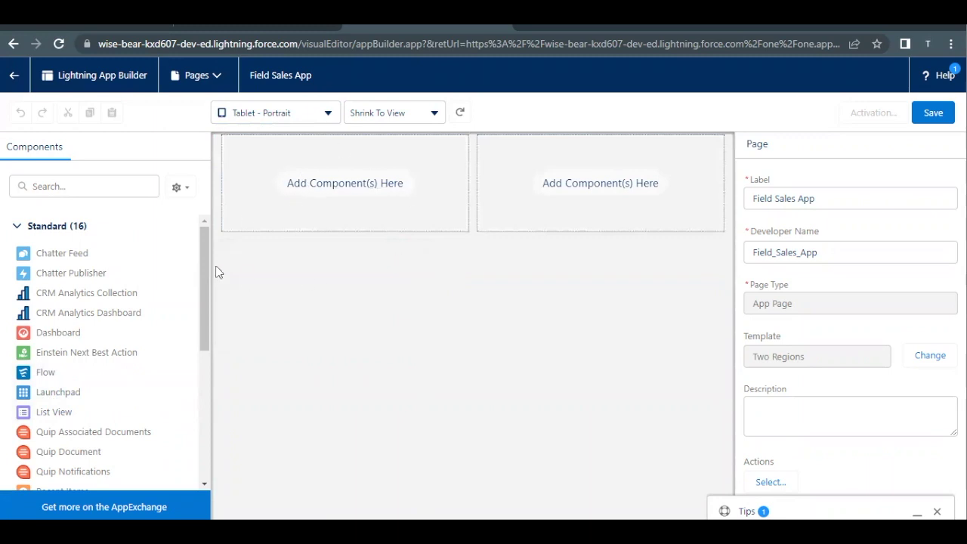
# Step: Place a List View component in the page's left region and set its object to Account
pyautogui.moveTo(67, 413); pyautogui.dragTo(268, 203)
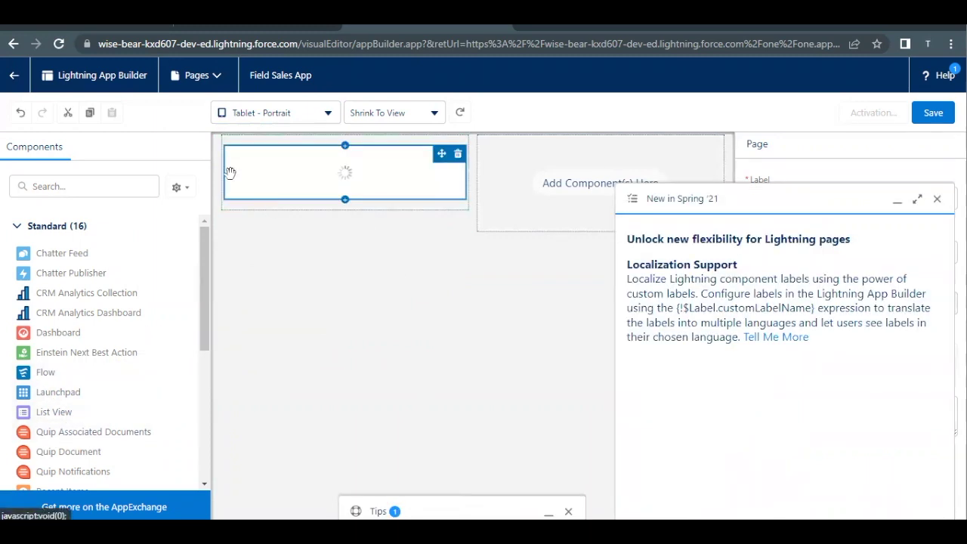
pyautogui.click(935, 200)
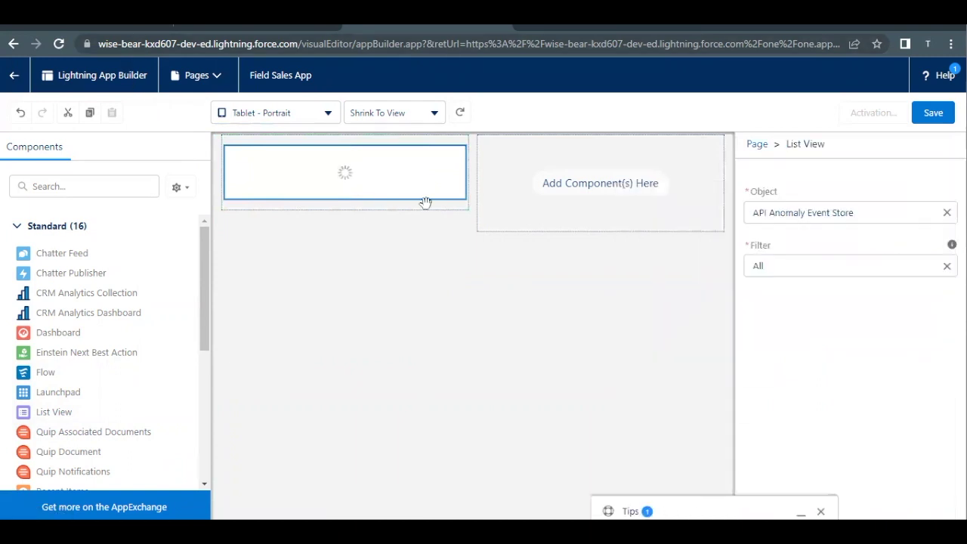
pyautogui.click(776, 212)
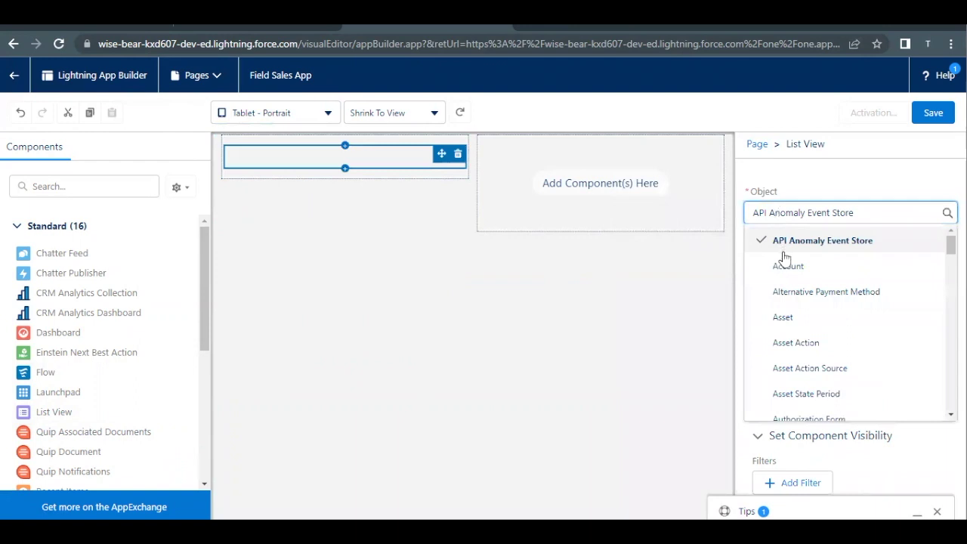
pyautogui.click(782, 267)
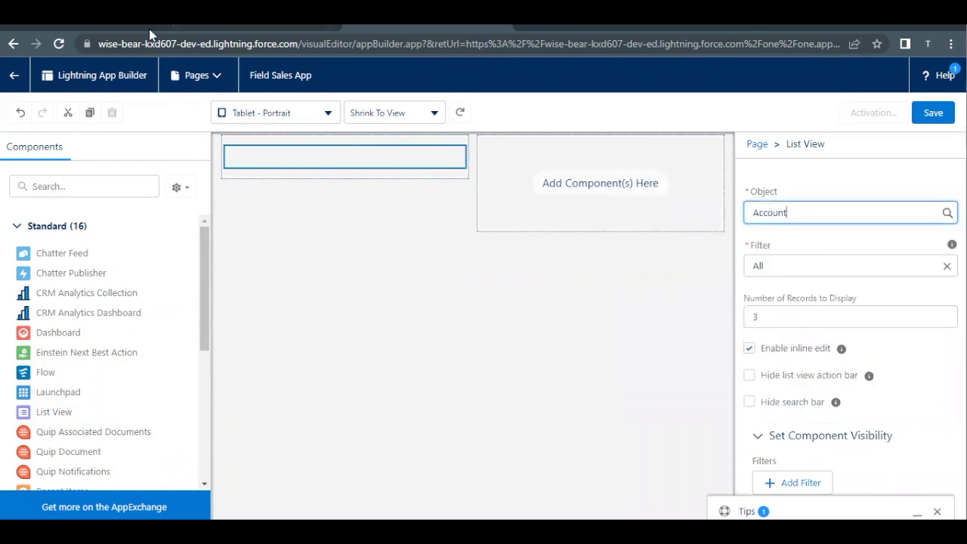
# Step: Check the remaining component properties in the Trailhead instructions, then set the List View's filter to My Accounts and its number of records to 7
pyautogui.click(112, 29)
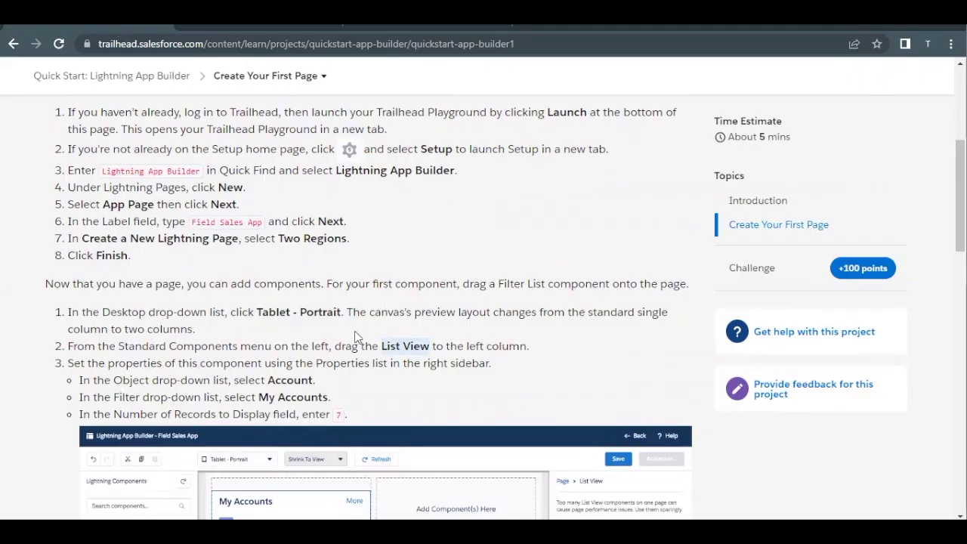
pyautogui.scroll(-1, 356, 336)
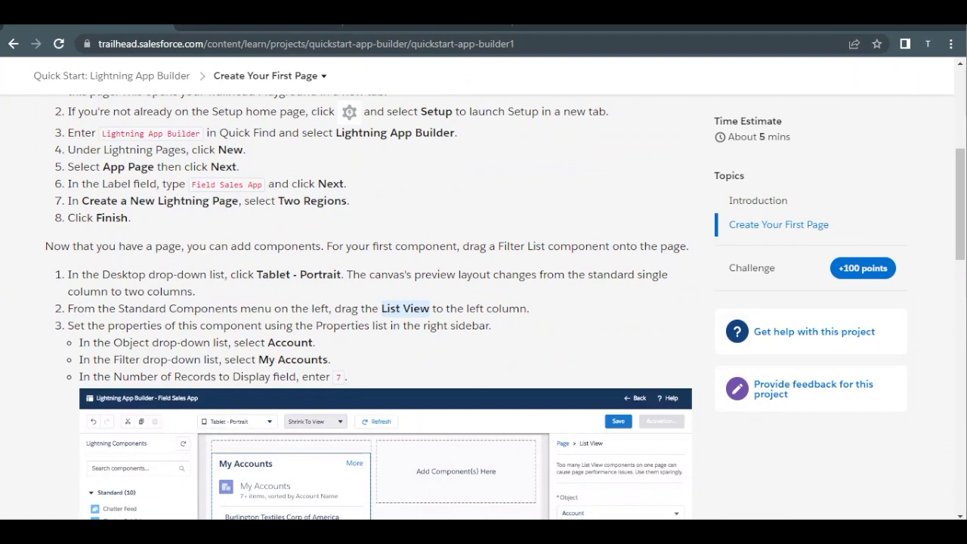
pyautogui.click(424, 24)
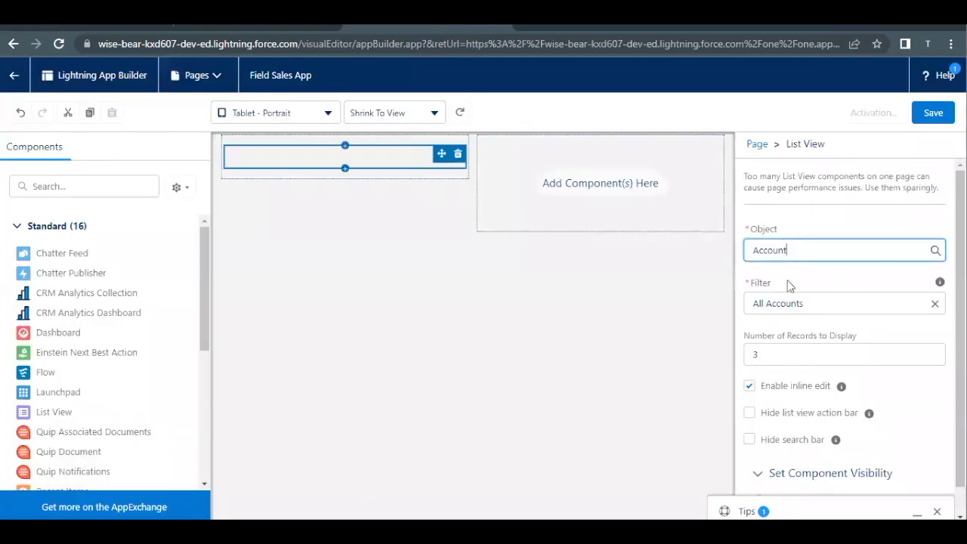
pyautogui.click(769, 301)
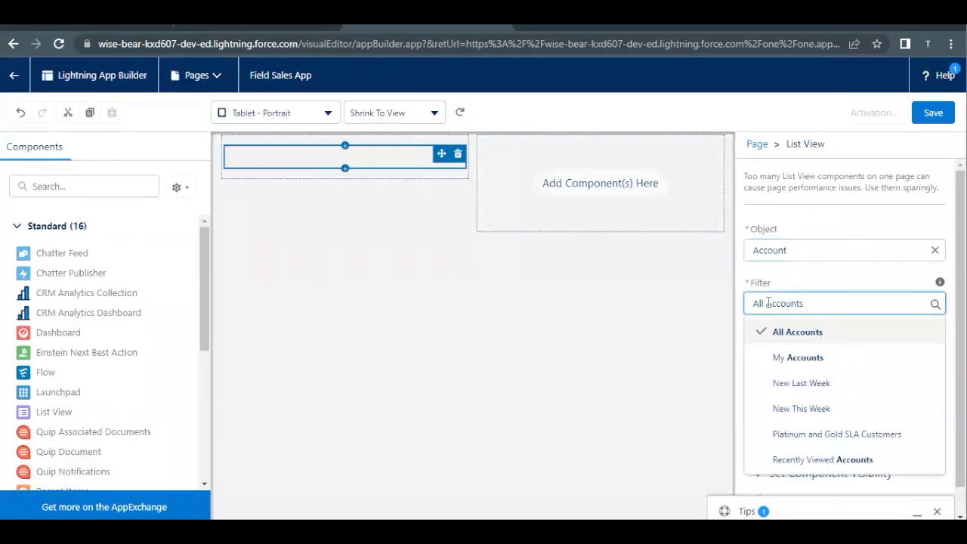
pyautogui.click(781, 359)
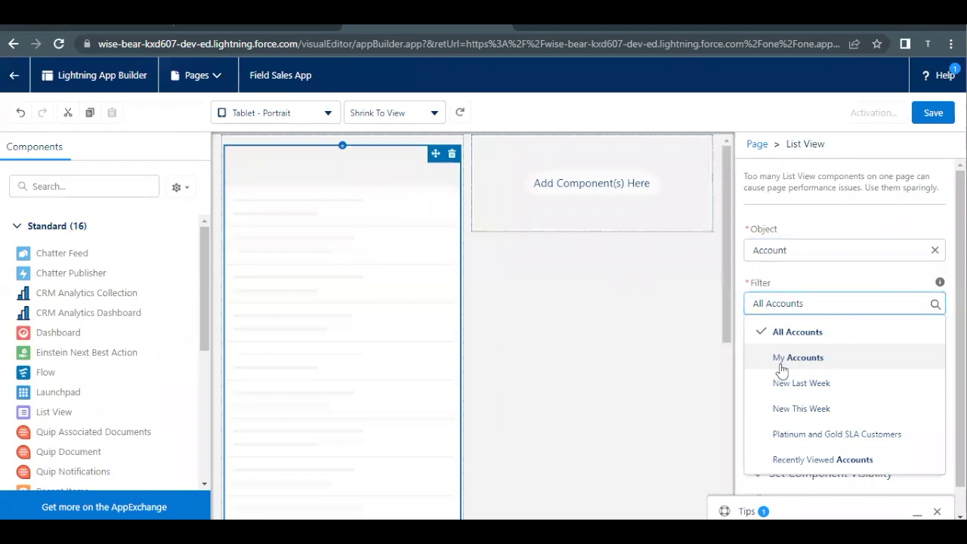
pyautogui.click(797, 350)
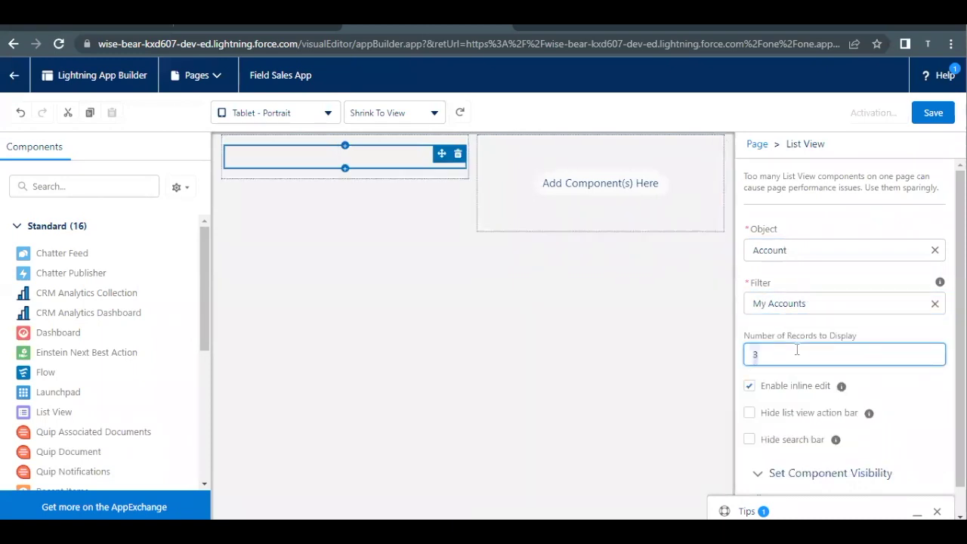
pyautogui.write('7')
# Step: Check the saving instructions in Trailhead, then save the Field Sales App page and decline activation with Not Yet
pyautogui.click(58, 28)
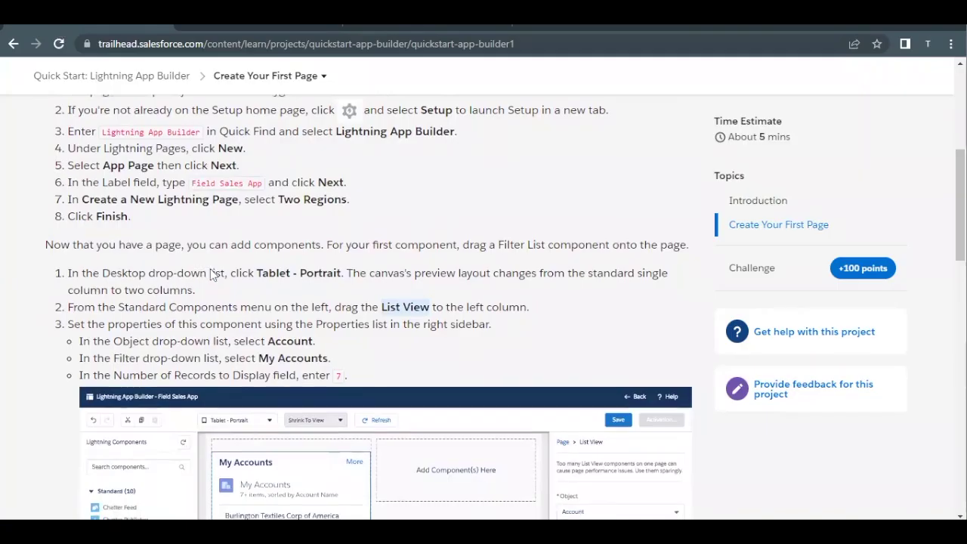
pyautogui.scroll(-3, 214, 274)
pyautogui.scroll(-5, 214, 274)
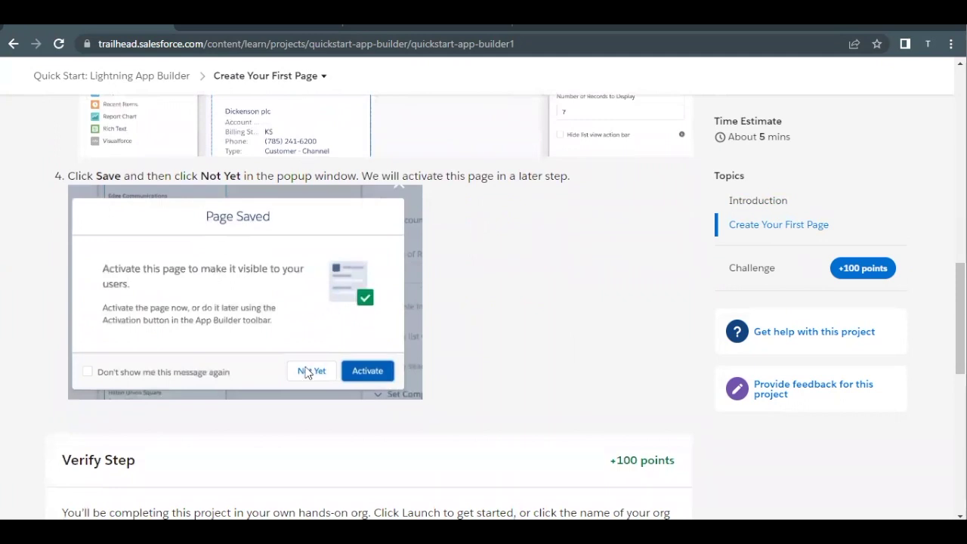
pyautogui.scroll(-1, 309, 374)
pyautogui.click(361, 26)
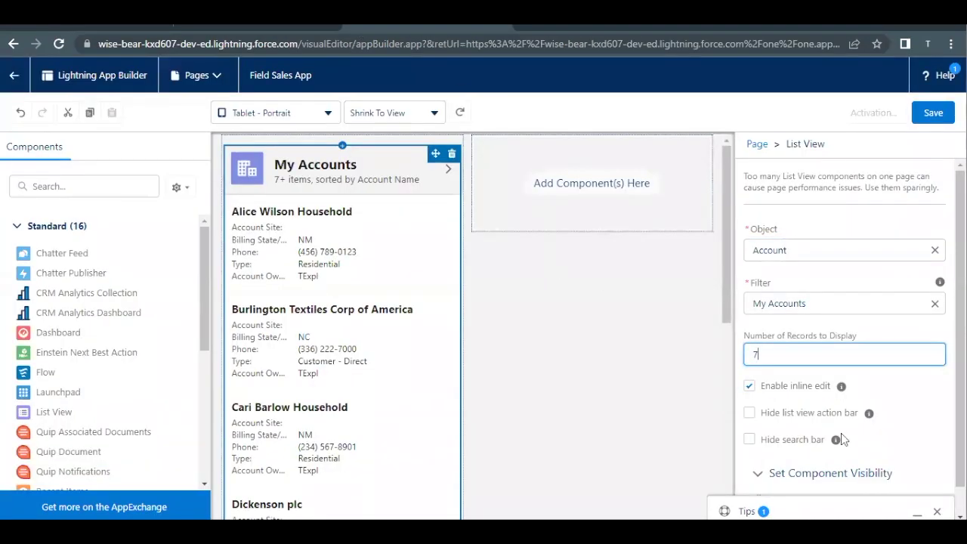
pyautogui.scroll(-1, 787, 456)
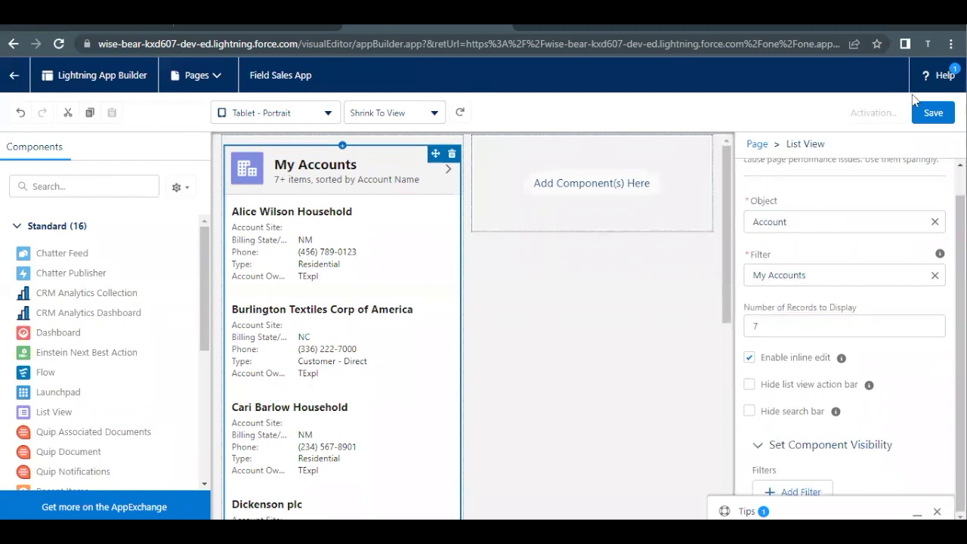
pyautogui.click(933, 112)
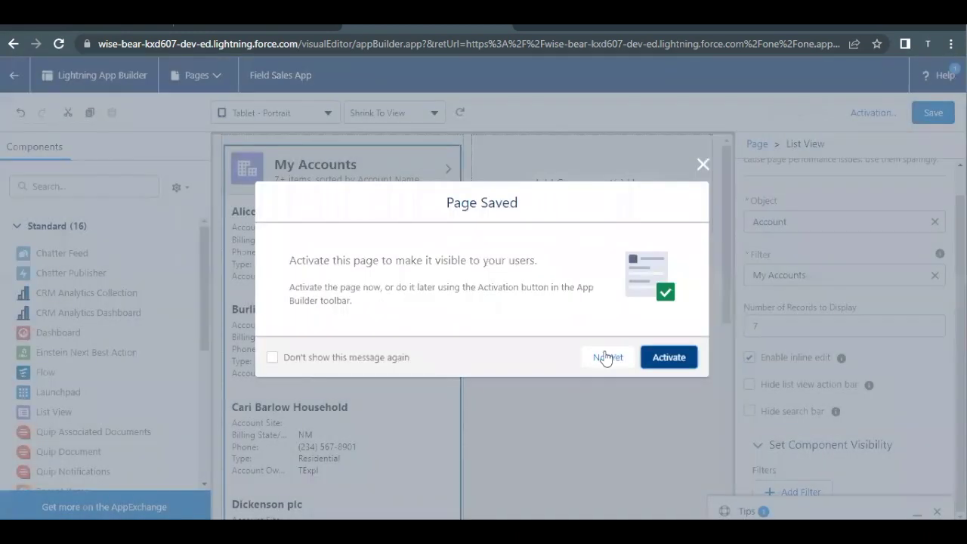
pyautogui.click(608, 356)
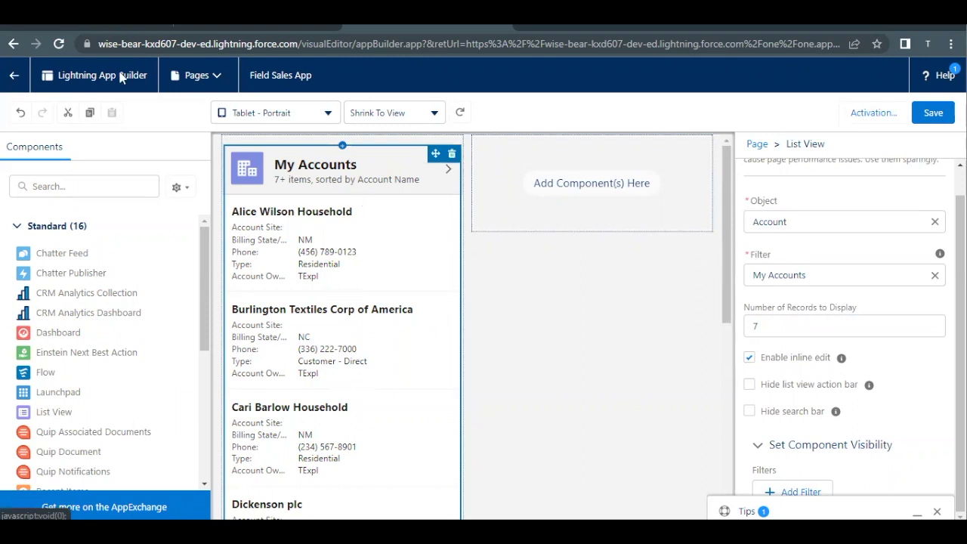
# Step: Return to the Trailhead exercise and submit the Create Your First Page step for verification to earn 100 points
pyautogui.click(90, 25)
pyautogui.scroll(-5, 264, 334)
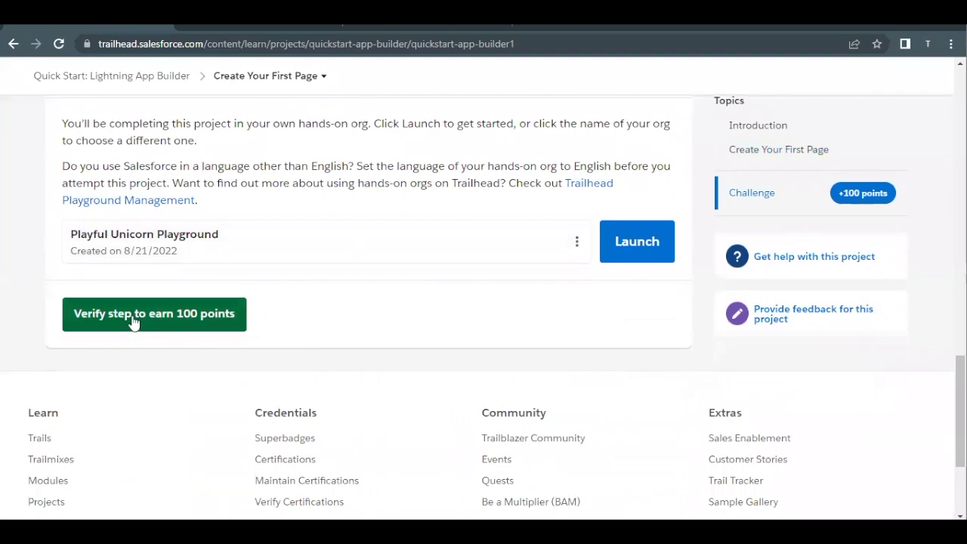
pyautogui.click(134, 319)
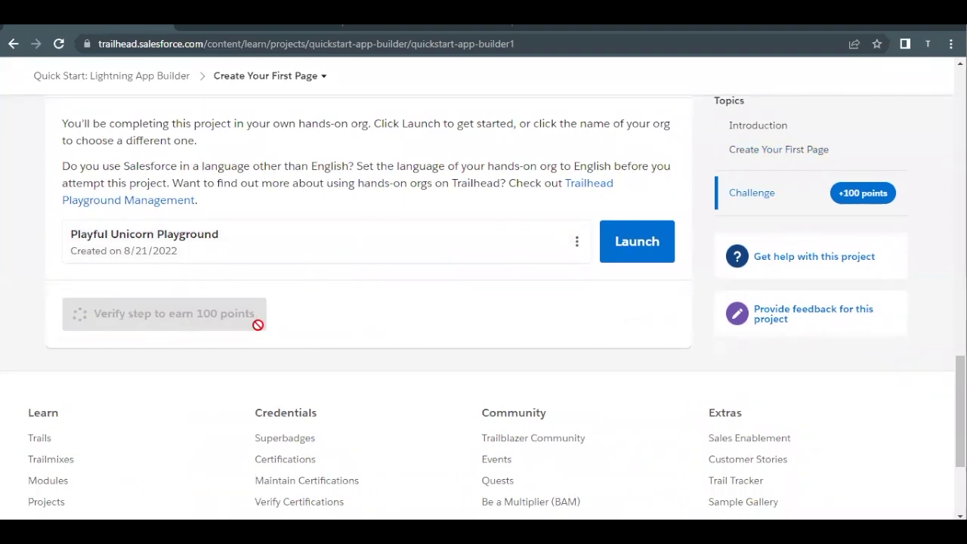
pyautogui.scroll(2, 258, 324)
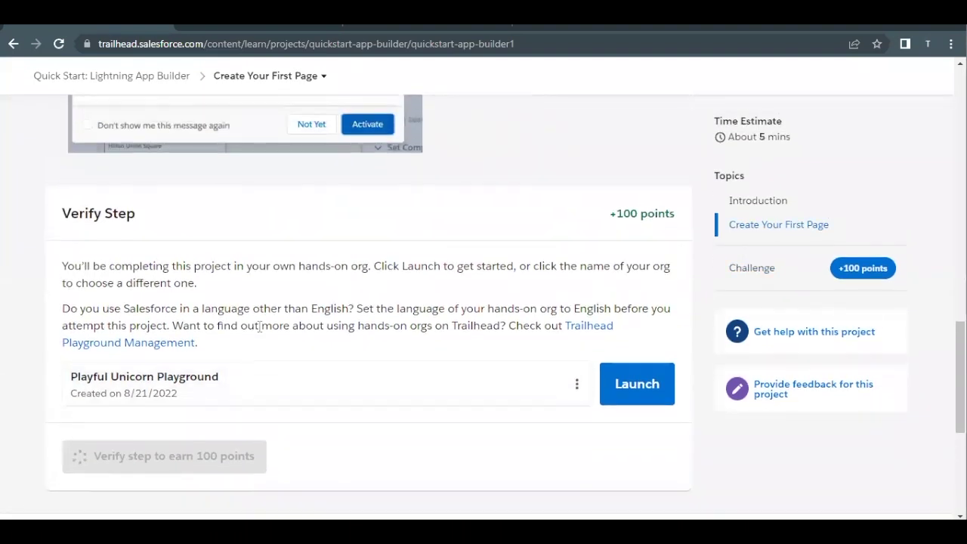
pyautogui.scroll(1, 259, 326)
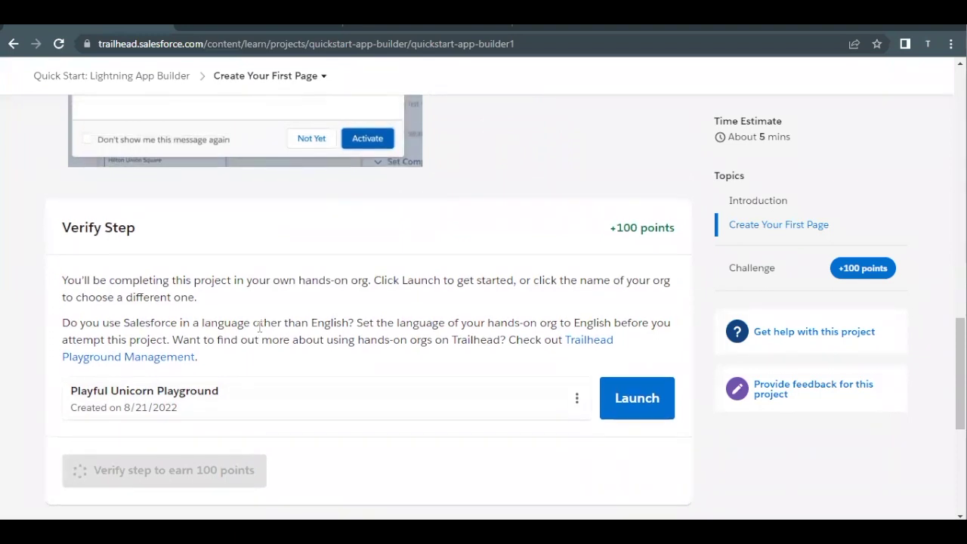